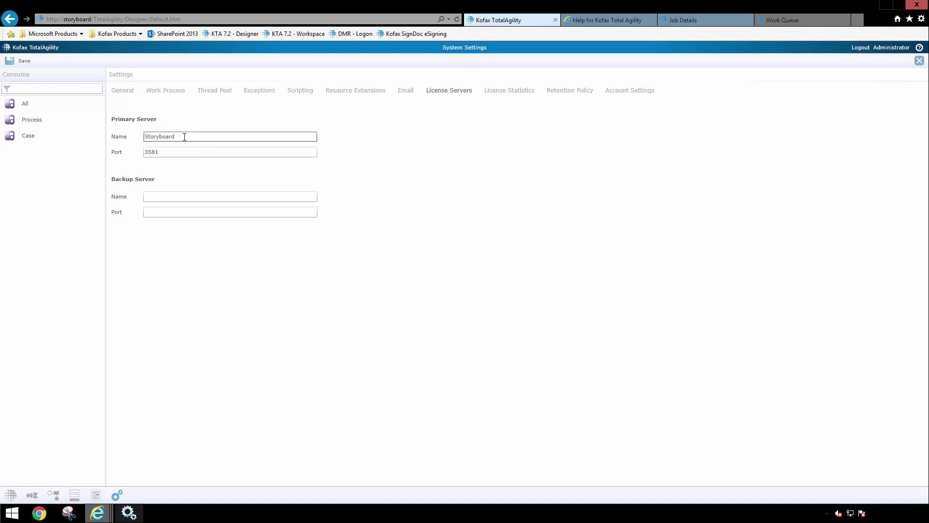
Set the primary license server's name to WIN-JJD5FUOFSHC and save the system settings.
drag(175, 136, 135, 139)
text(WIN-JJD5FUOFSHC\administrator)
key(BackSpace)
key(BackSpace)
key(BackSpace)
key(BackSpace)
key(BackSpace)
key(BackSpace)
key(BackSpace)
key(BackSpace)
key(BackSpace)
key(BackSpace)
key(BackSpace)
key(BackSpace)
key(BackSpace)
key(BackSpace)
click(23, 63)
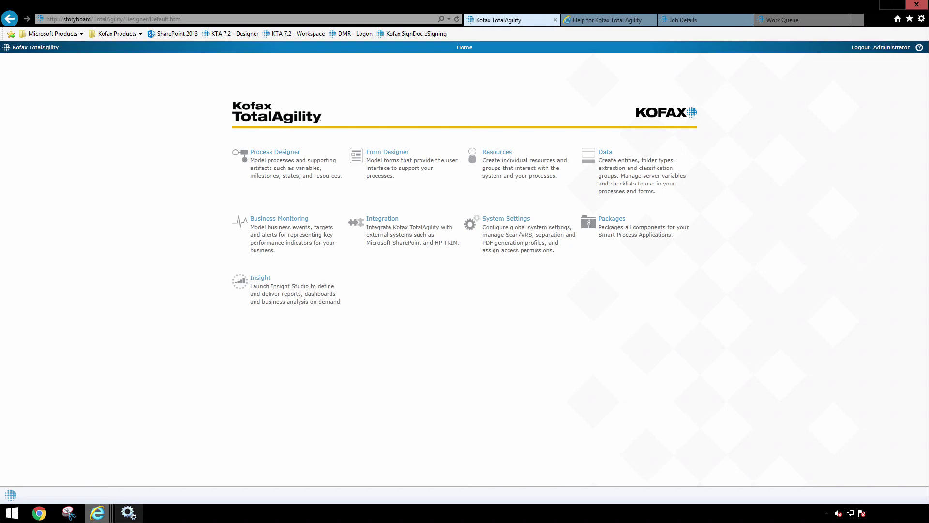
Open the RemoteSite1 linked server under Integration, review its current and target server URLs and usernames, and accept the configuration.
click(379, 220)
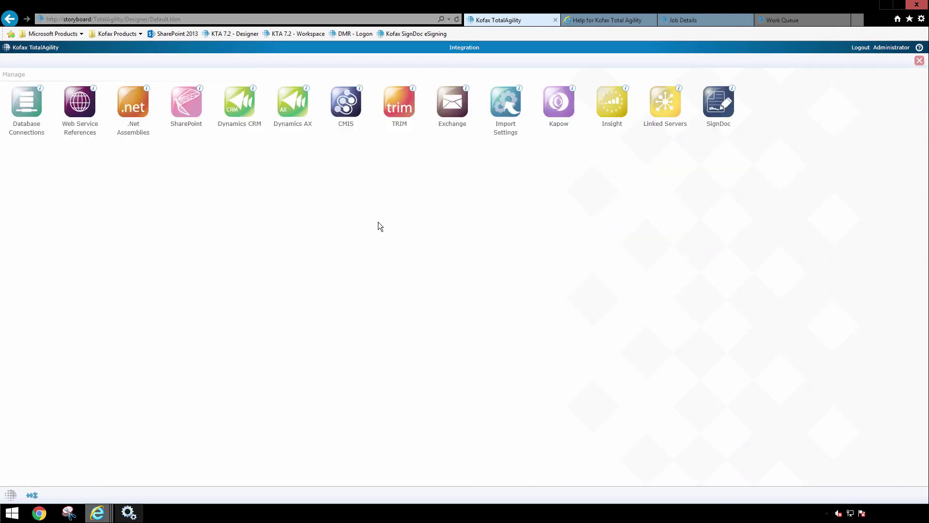
click(672, 108)
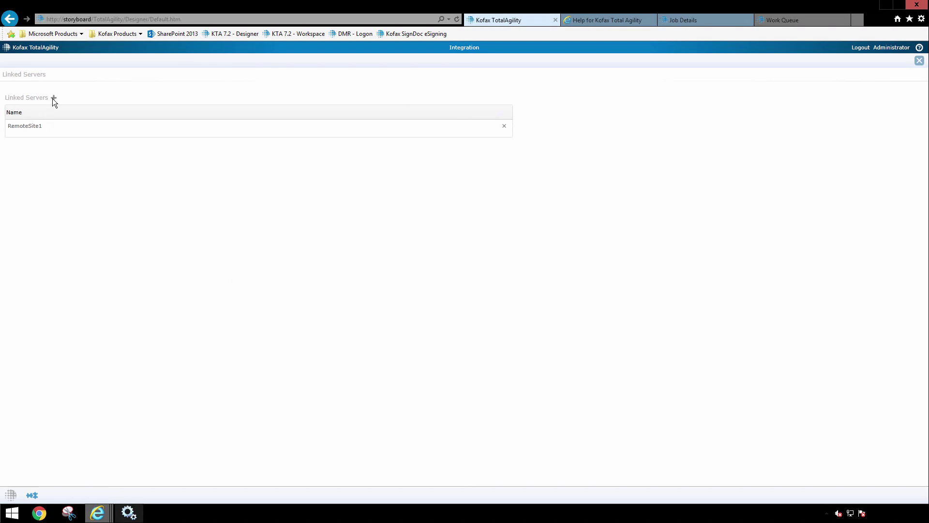
click(35, 127)
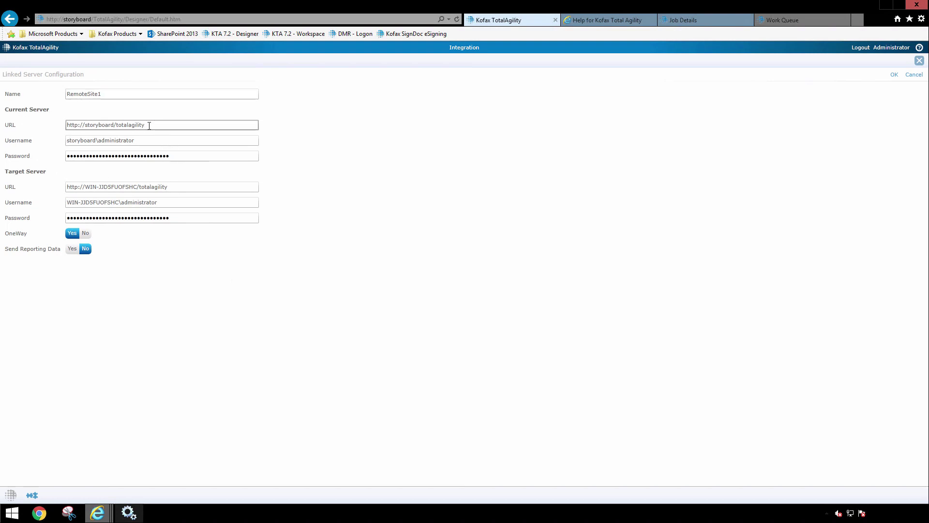
drag(146, 125, 70, 126)
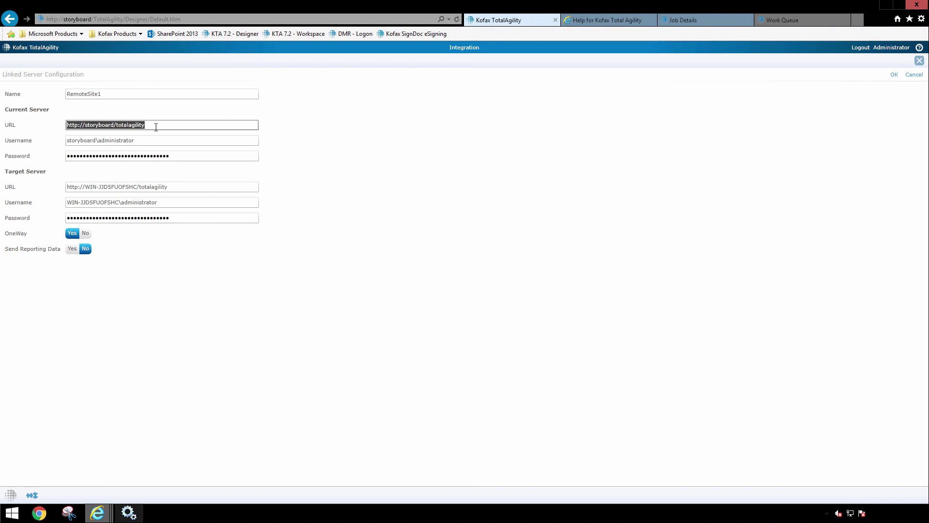
click(145, 141)
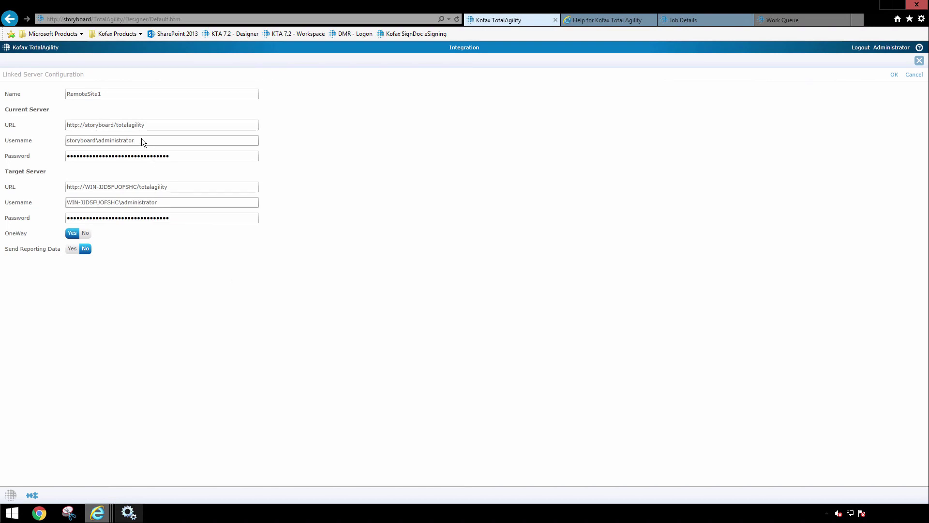
click(172, 186)
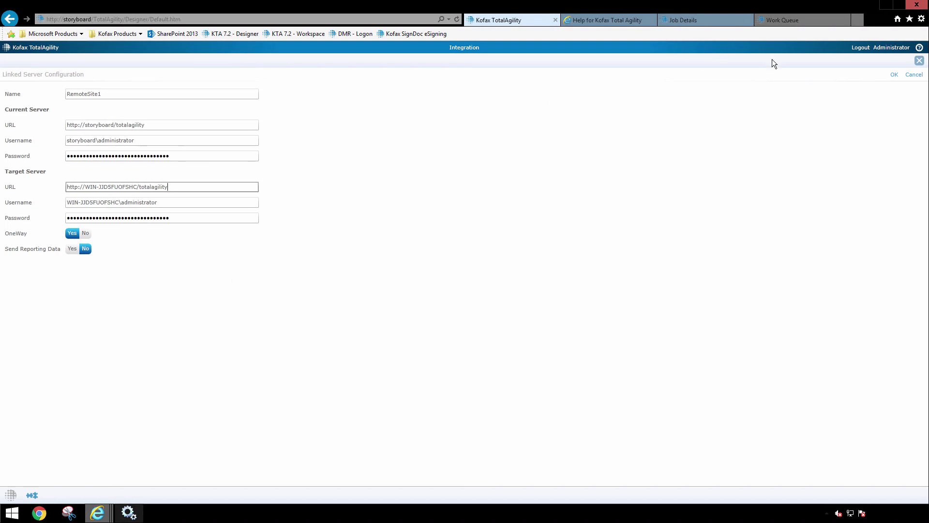
click(894, 75)
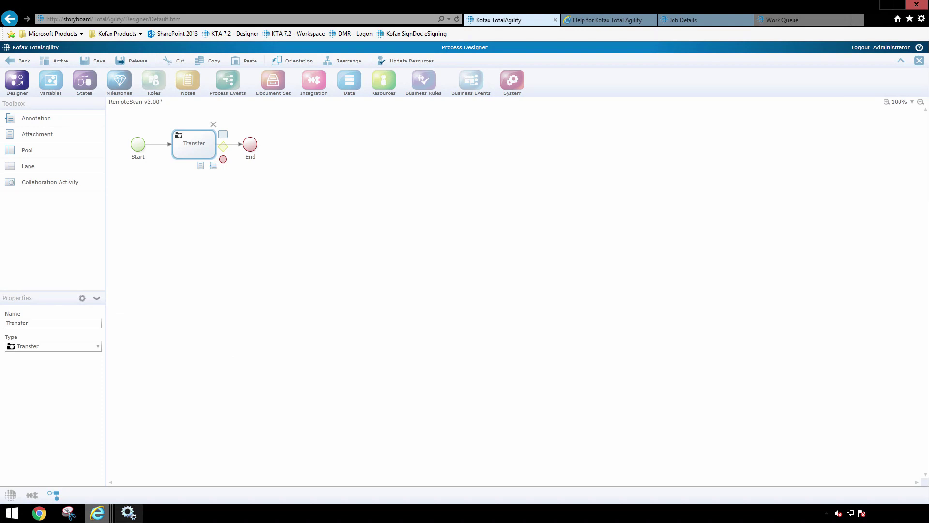
Choose the Transfer capture type for the process activity and assign RemoteSite1 as its server in the extended properties.
click(97, 350)
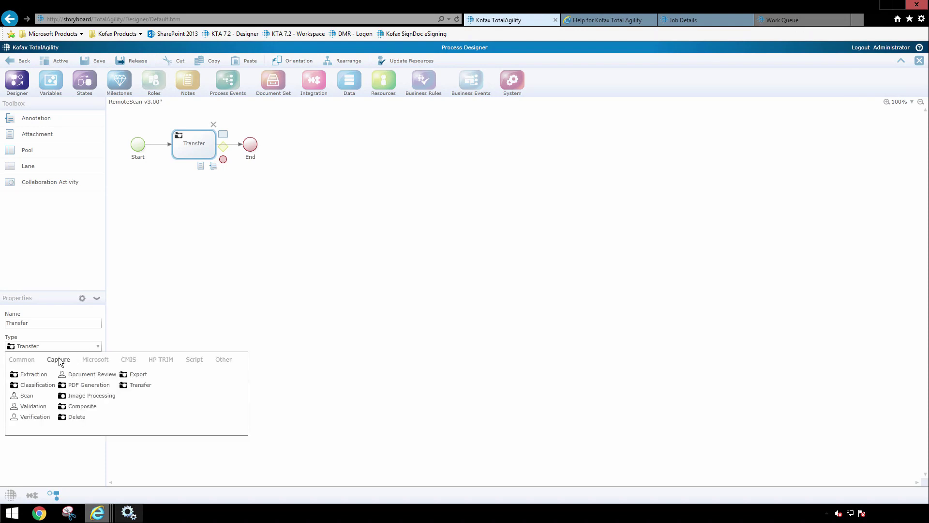
click(140, 385)
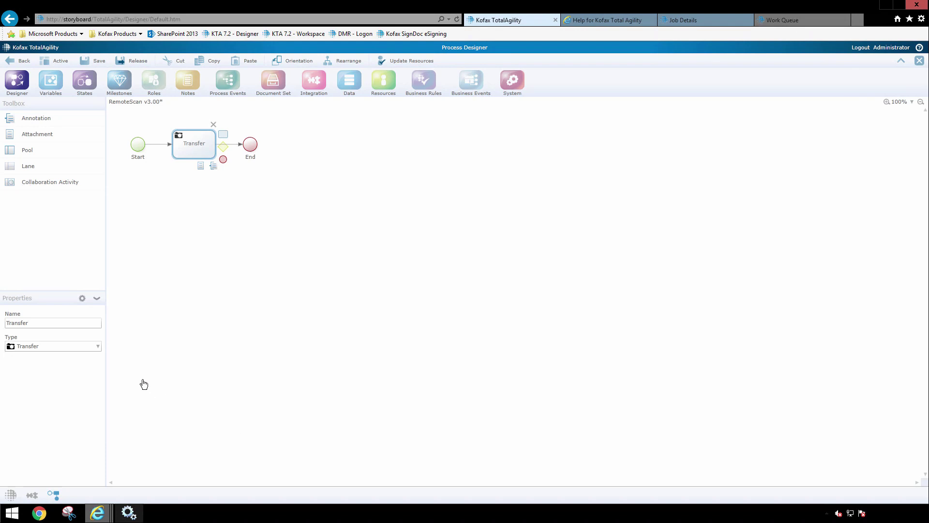
click(82, 299)
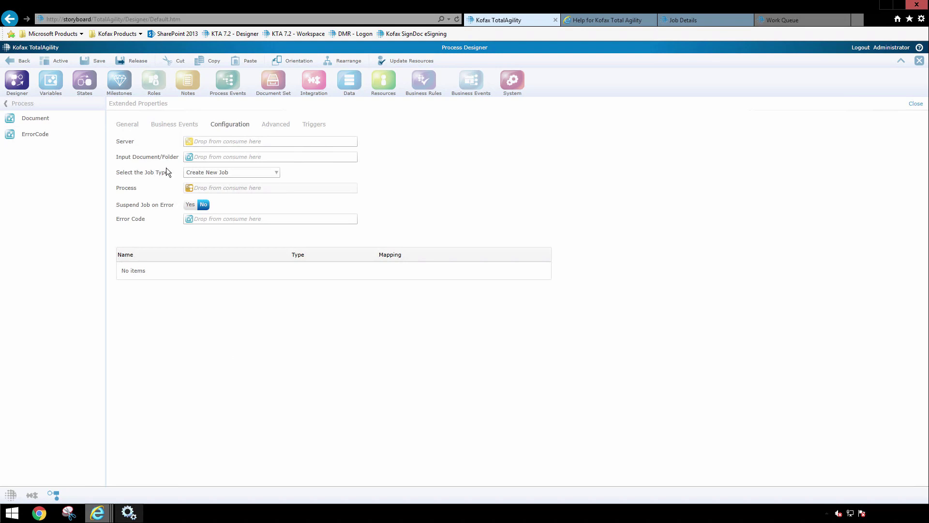
click(189, 141)
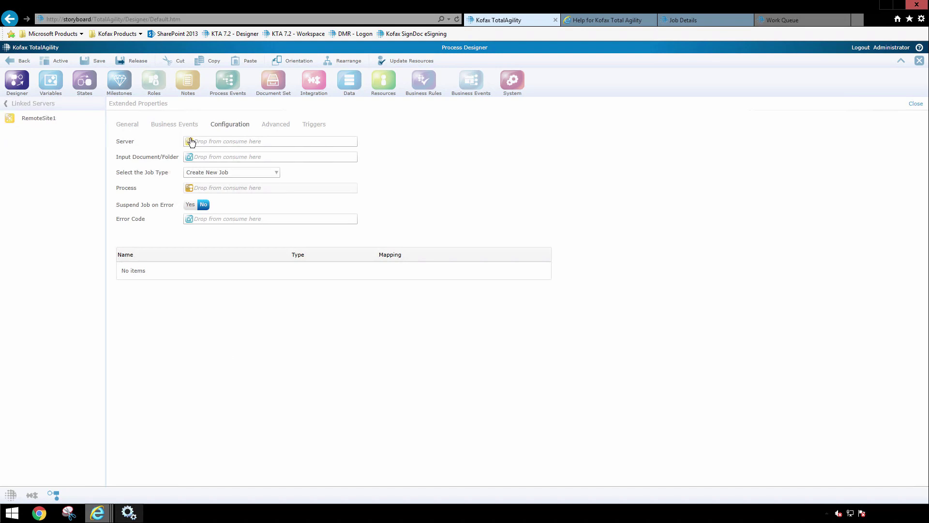
drag(206, 140, 237, 141)
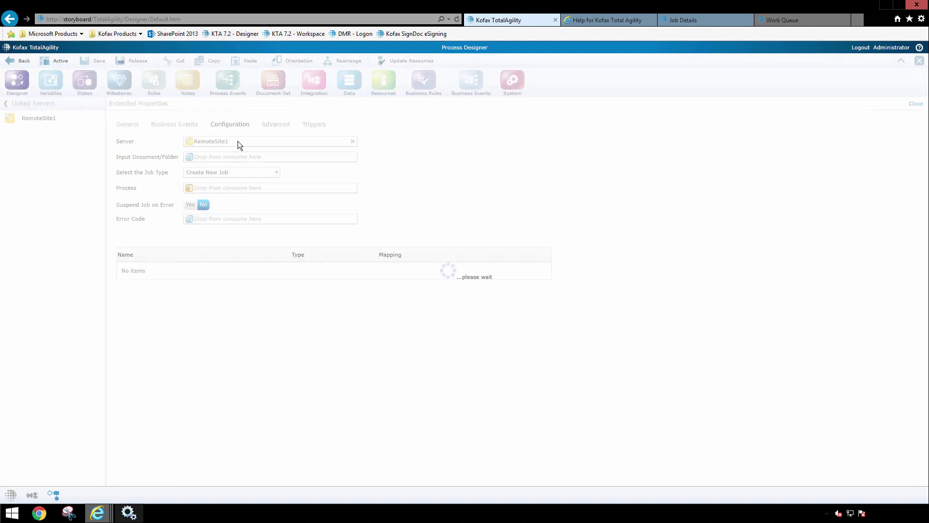
Assign the Document process variable as the transfer's input document and choose Create New Job as the job type.
click(189, 158)
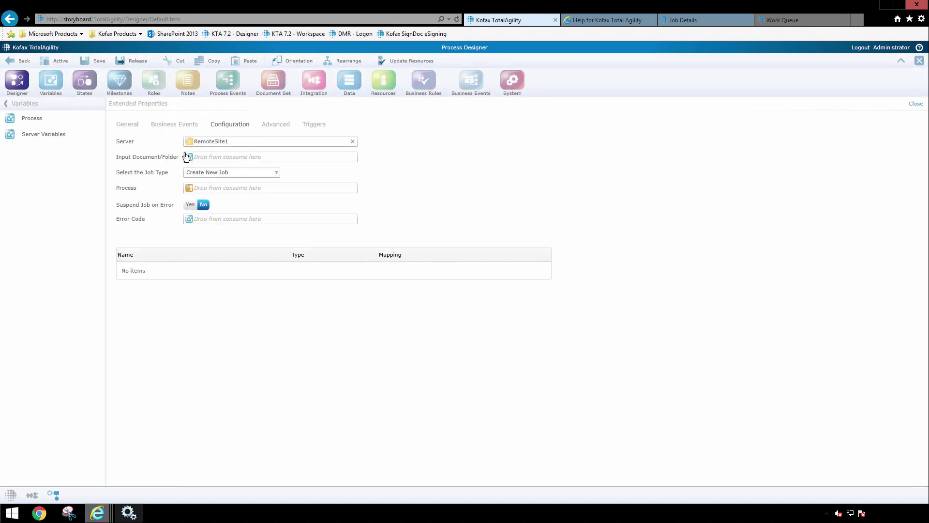
click(33, 123)
drag(34, 122, 219, 155)
click(211, 173)
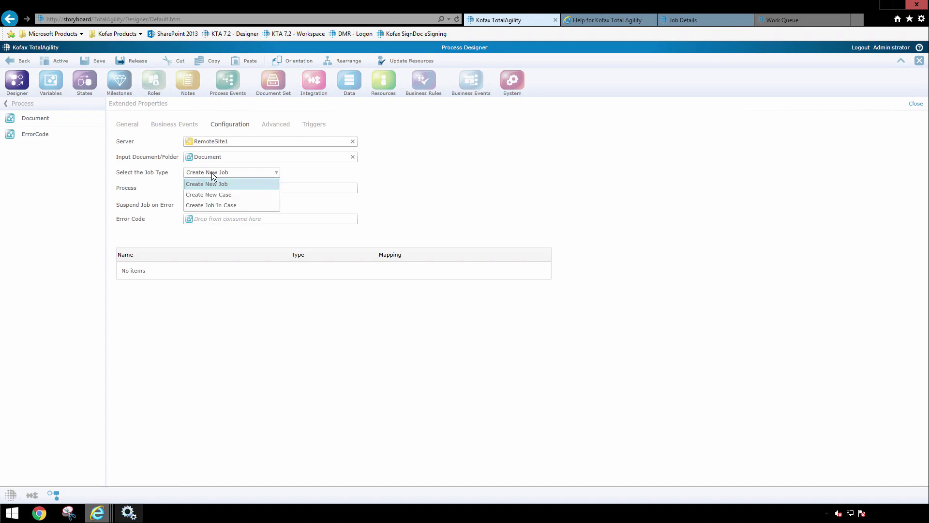
click(217, 186)
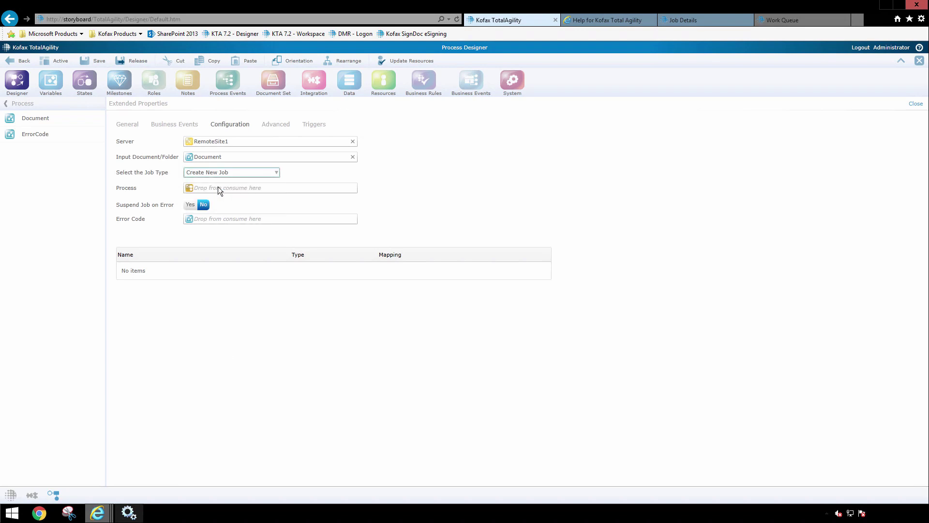
Assign the Validation process from the Default Category as the process the transfer starts on the linked server.
click(191, 190)
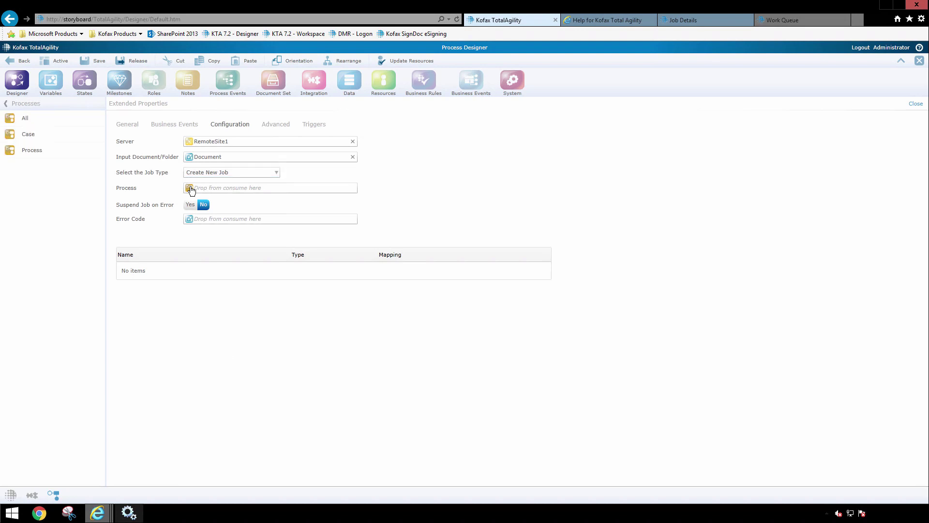
click(38, 151)
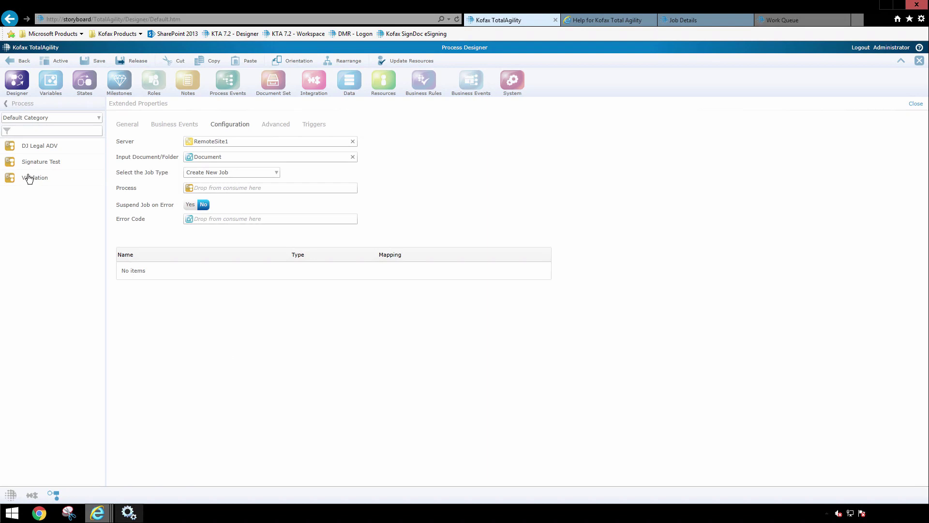
drag(29, 179, 240, 187)
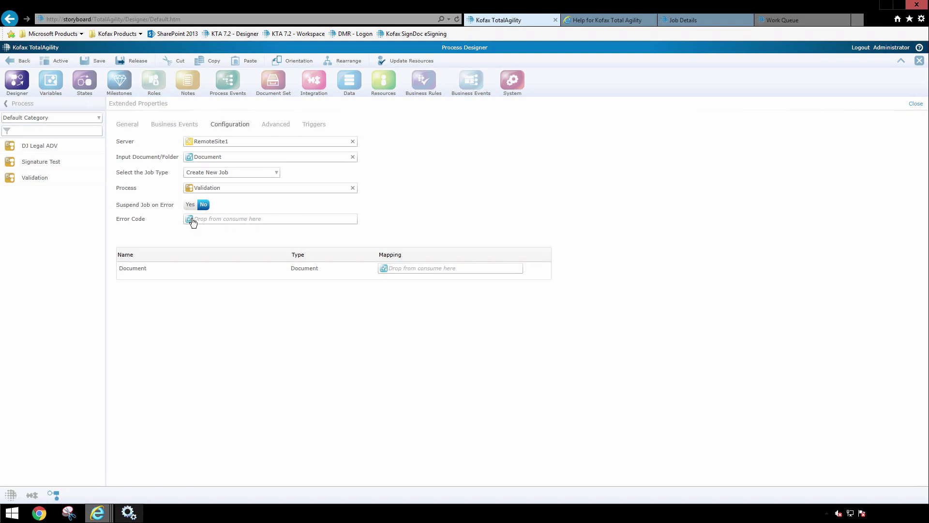
Check the error codes in the Transfer activity help topic and assign the ErrorCode process variable to hold the transfer's error code.
click(597, 21)
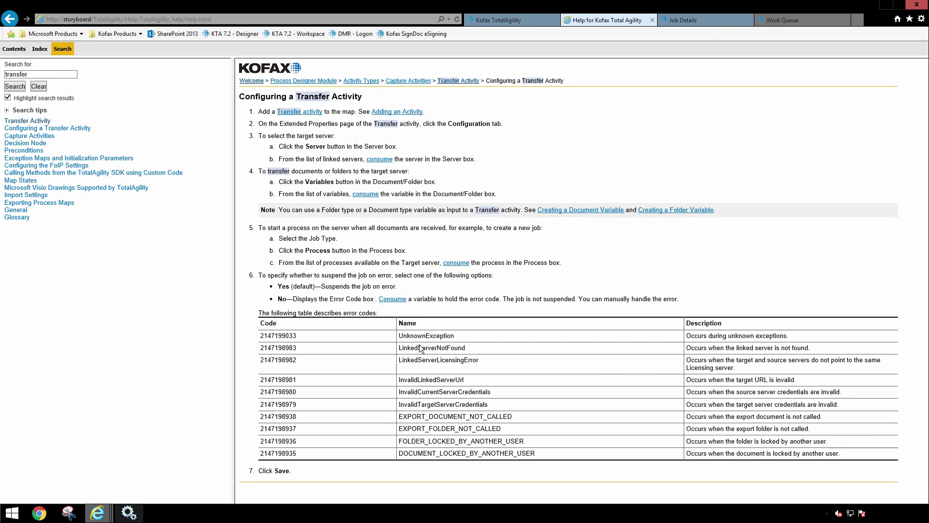
click(492, 22)
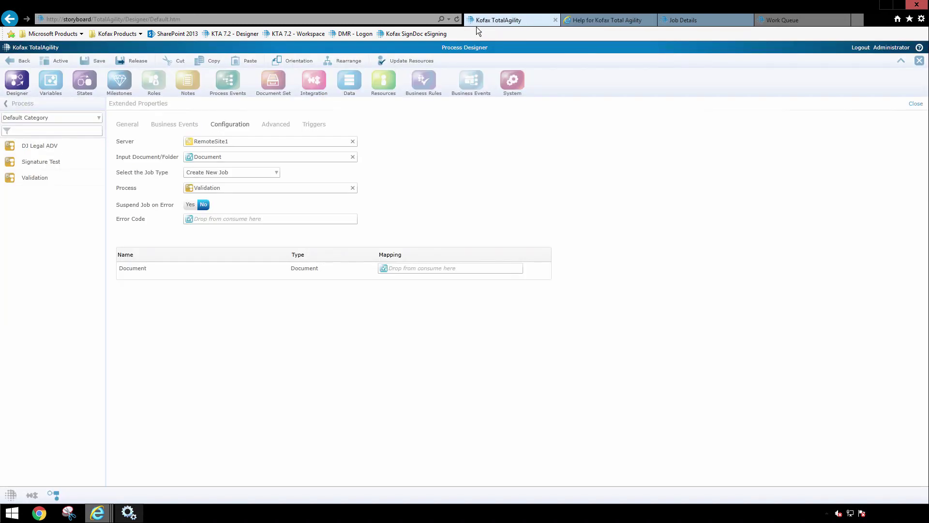
click(189, 220)
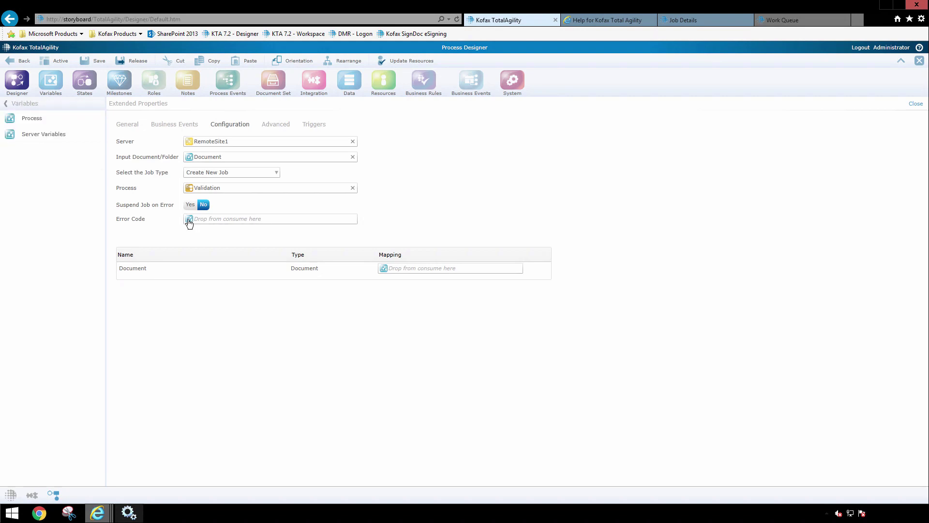
click(35, 121)
drag(178, 186, 233, 221)
Map the Validation process's Document parameter to the Document process variable and release the RemoteScan process.
click(385, 270)
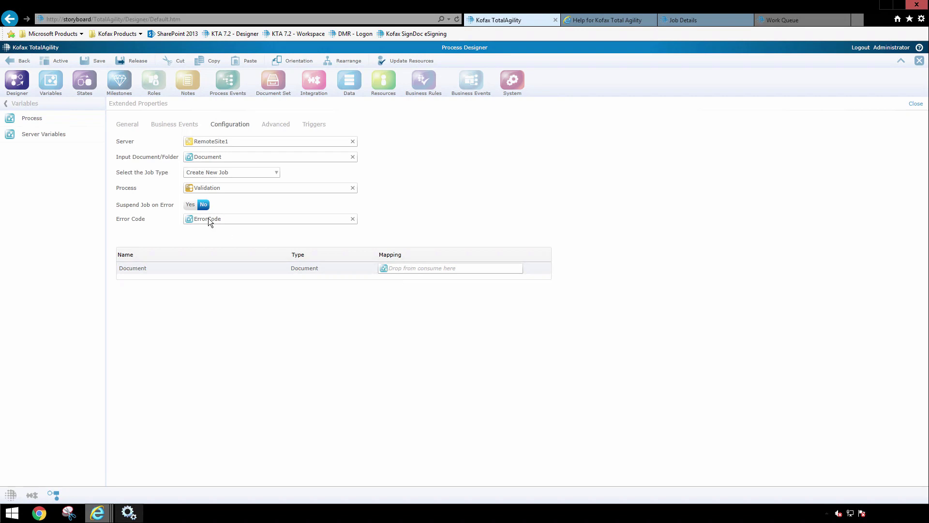
click(33, 118)
drag(35, 122, 416, 270)
click(916, 104)
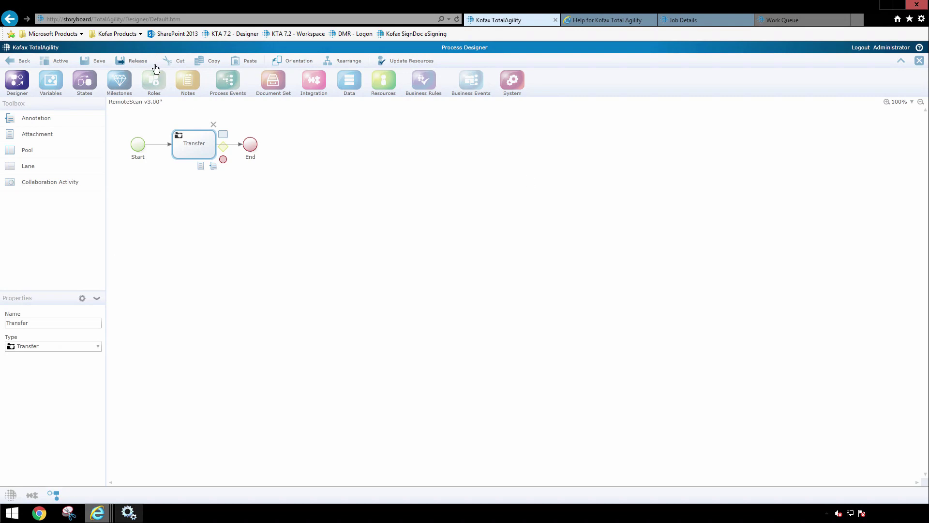
click(137, 61)
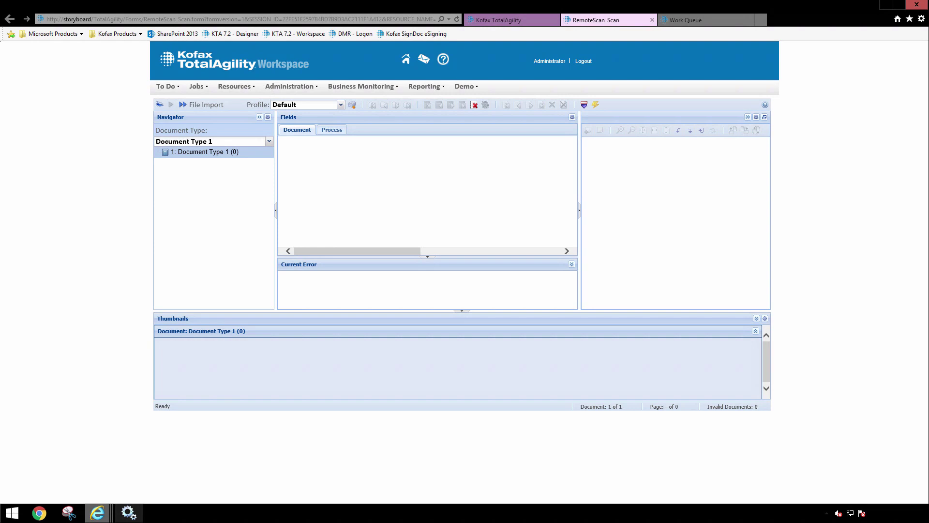
Import the file EN 1100 Address Change 003.tif into the RemoteScan scan form and submit it as a new job.
click(183, 106)
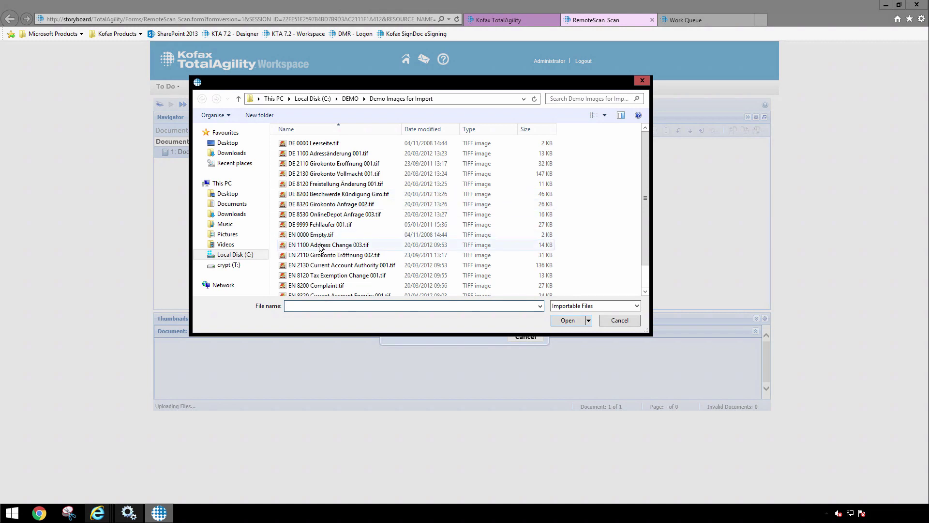
click(320, 246)
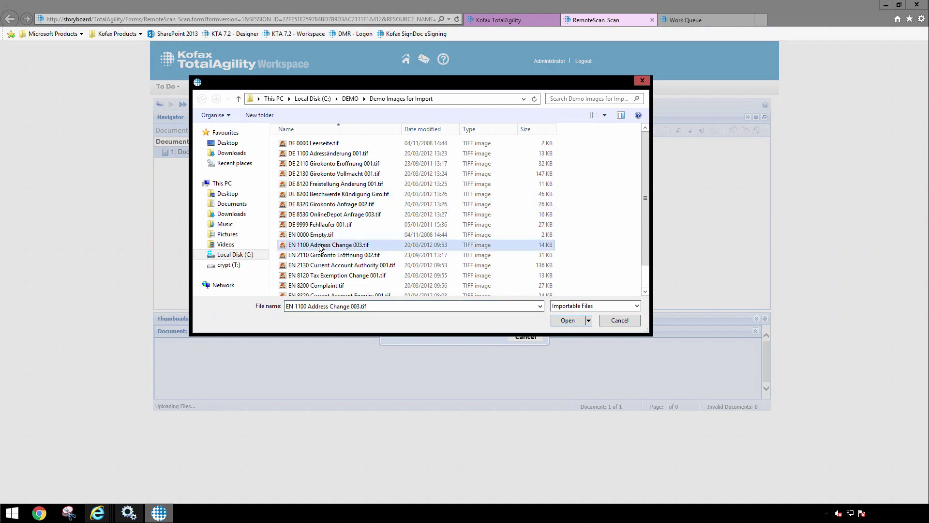
click(566, 322)
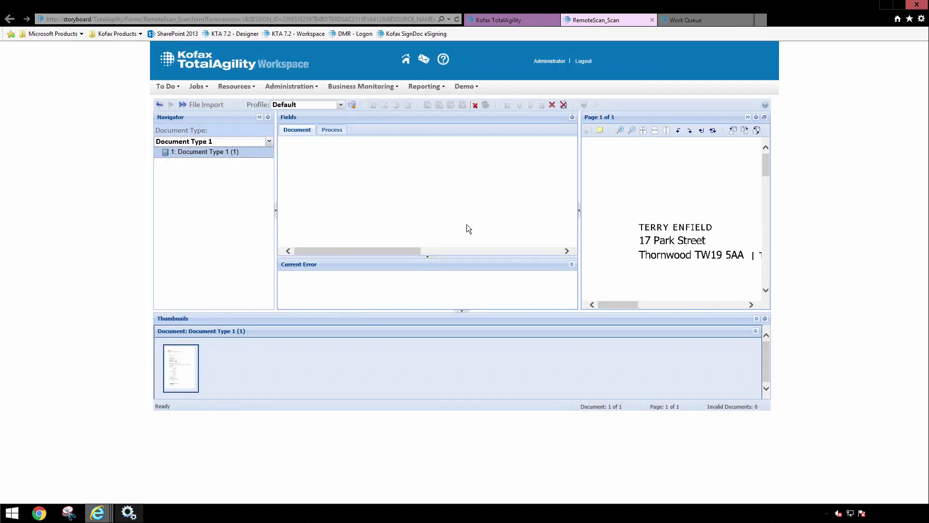
click(352, 106)
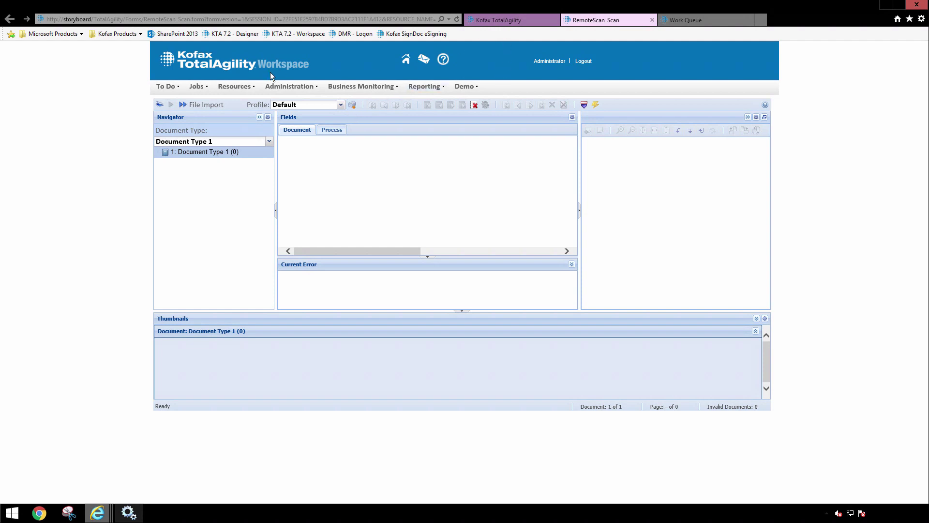
Find the live jobs in the Workspace, open the first RemoteScan job's properties and view its job map.
click(196, 86)
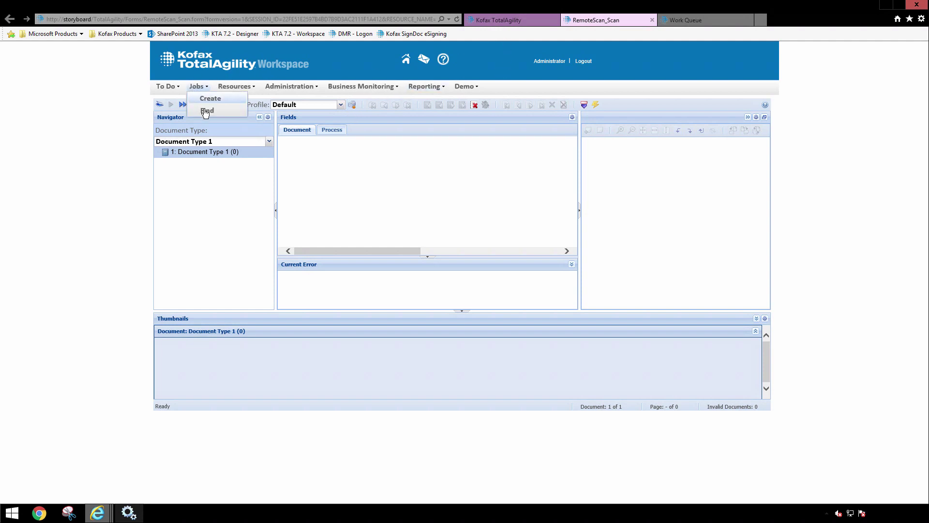
click(205, 110)
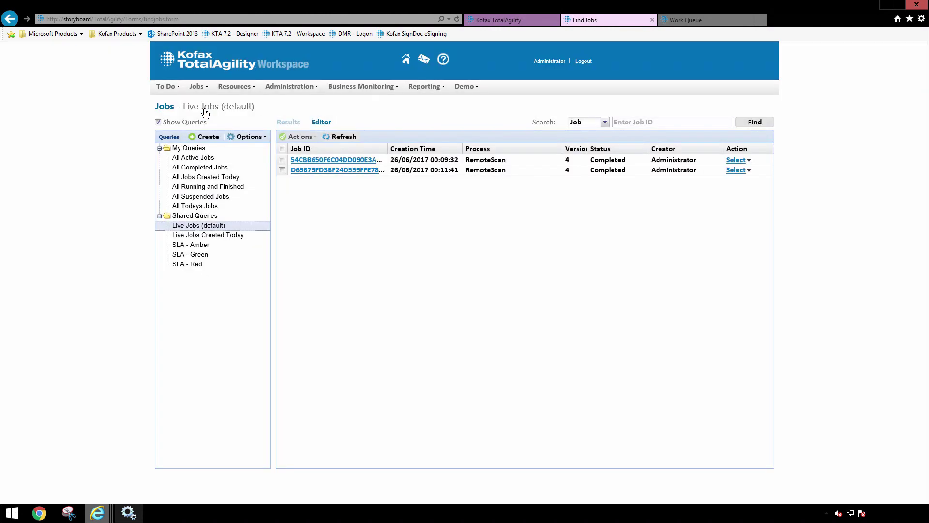
click(329, 160)
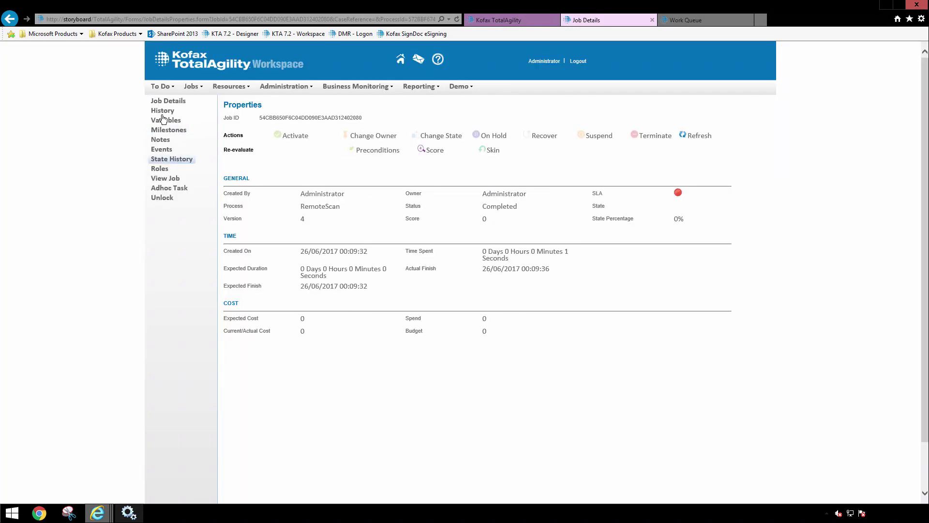
click(166, 178)
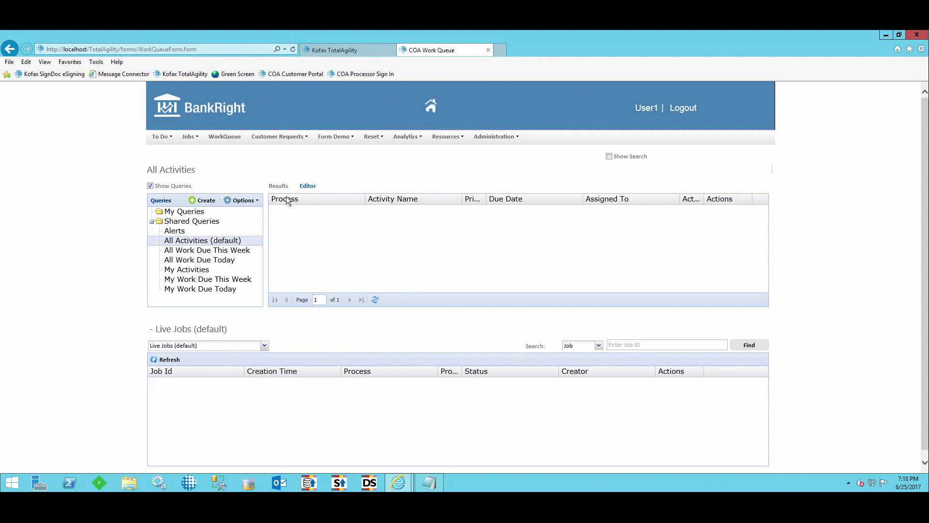
Refresh the All Activities list in the target server's work queue.
click(374, 301)
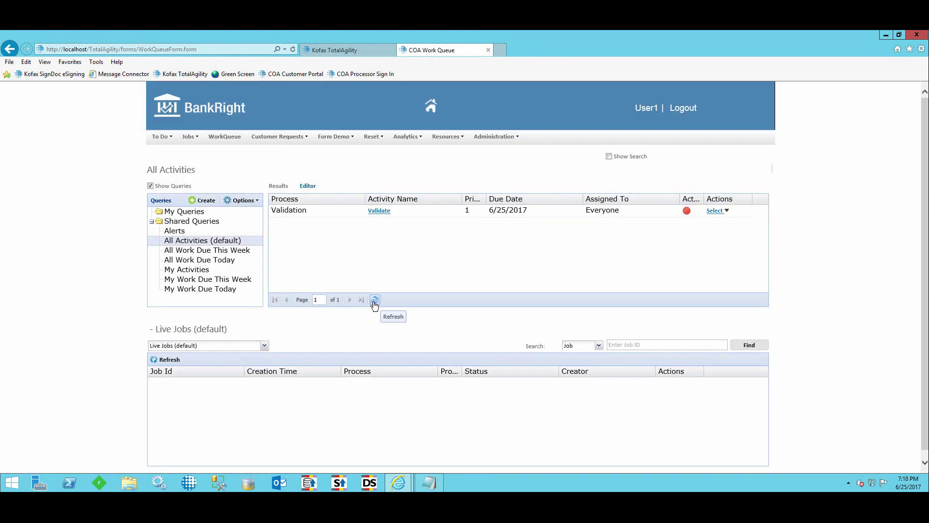